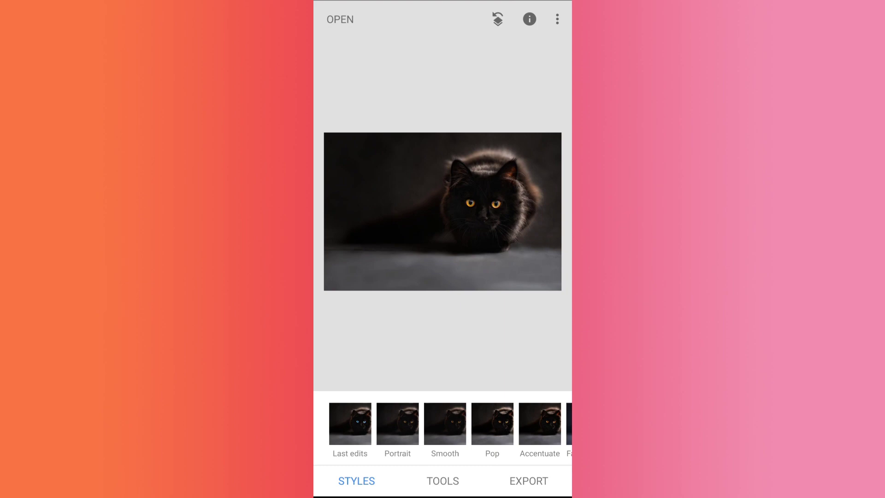
Convert the cat photo to black and white using the Neutral preset.
left_click(443, 481)
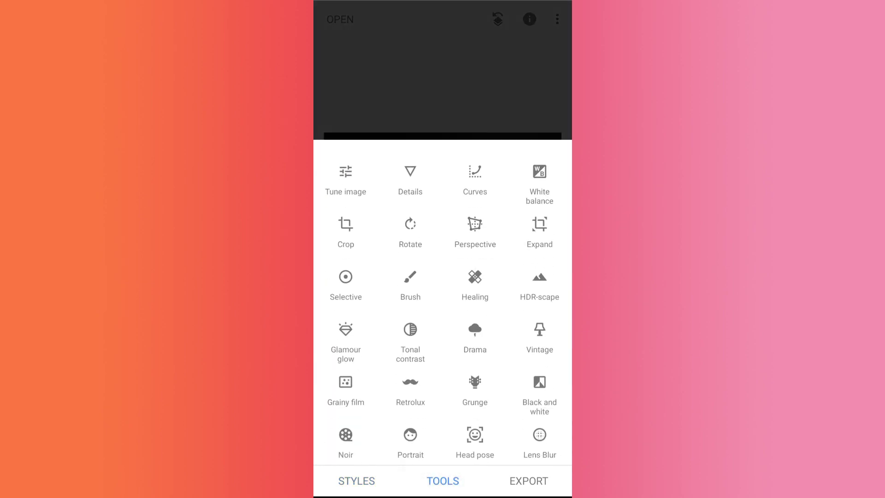
left_click_drag(509, 396, 509, 326)
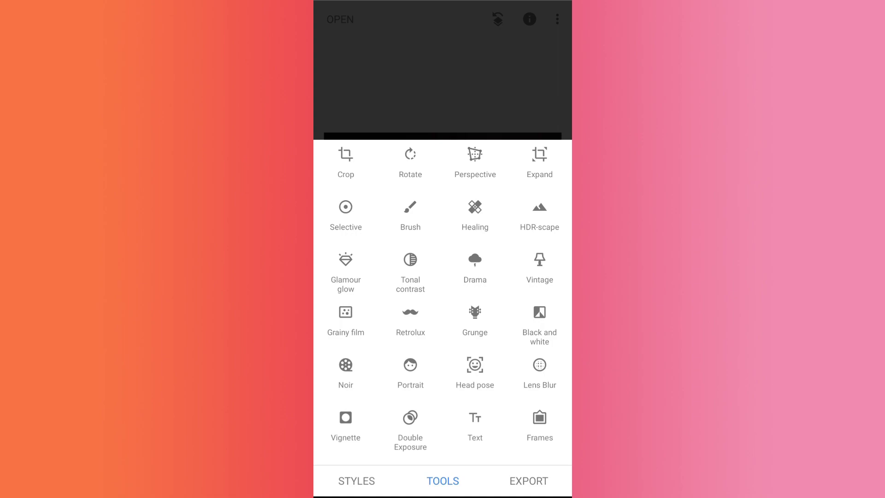
left_click(540, 319)
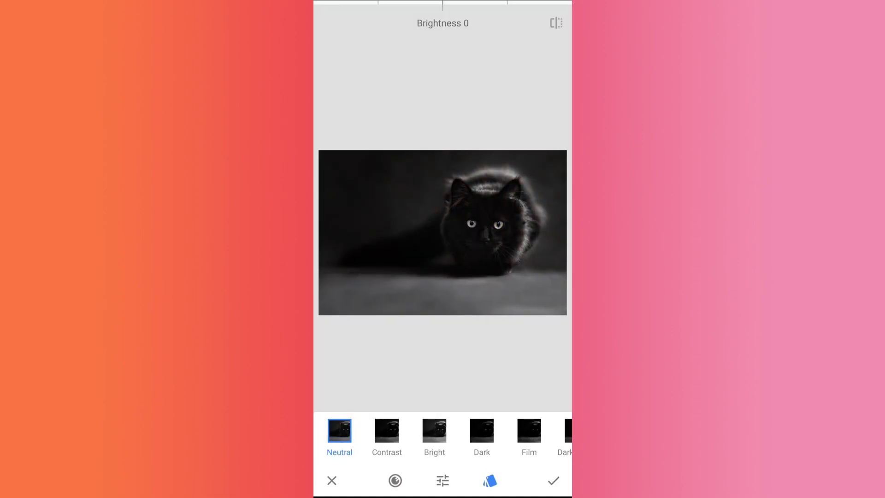
left_click(554, 480)
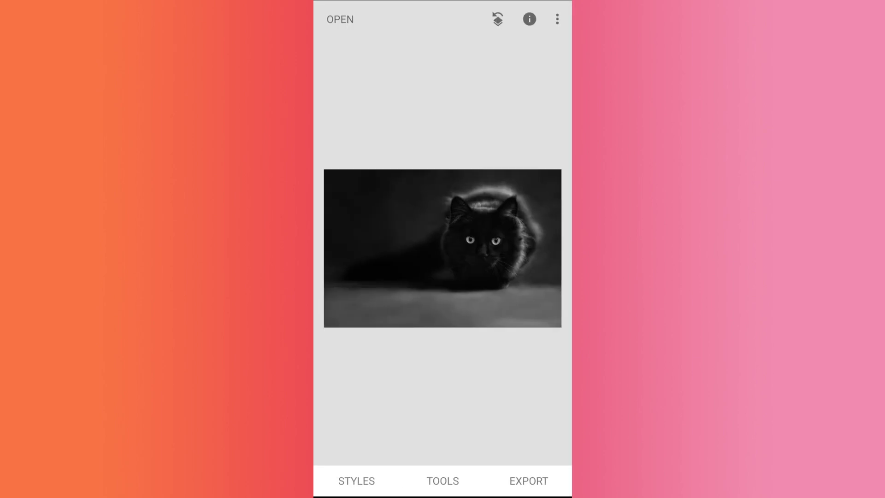
Open the Stacks brush for the Black and white edit from View edits.
left_click(497, 19)
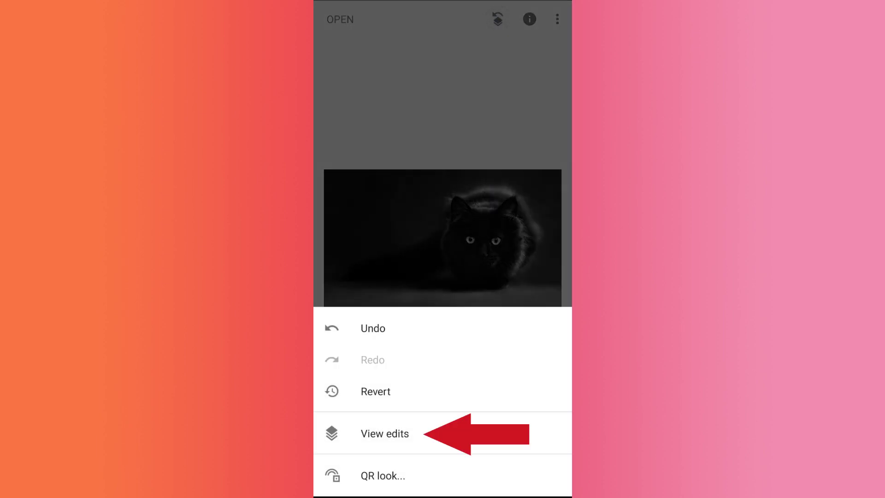
left_click(385, 433)
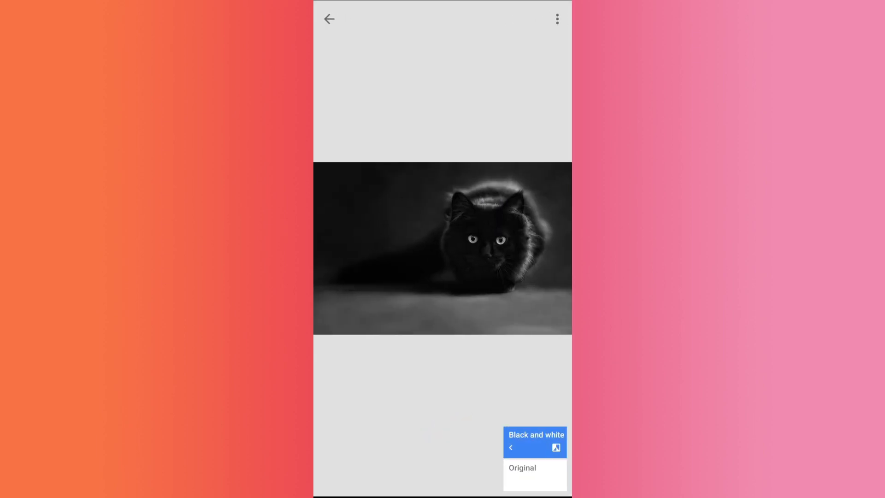
left_click(529, 443)
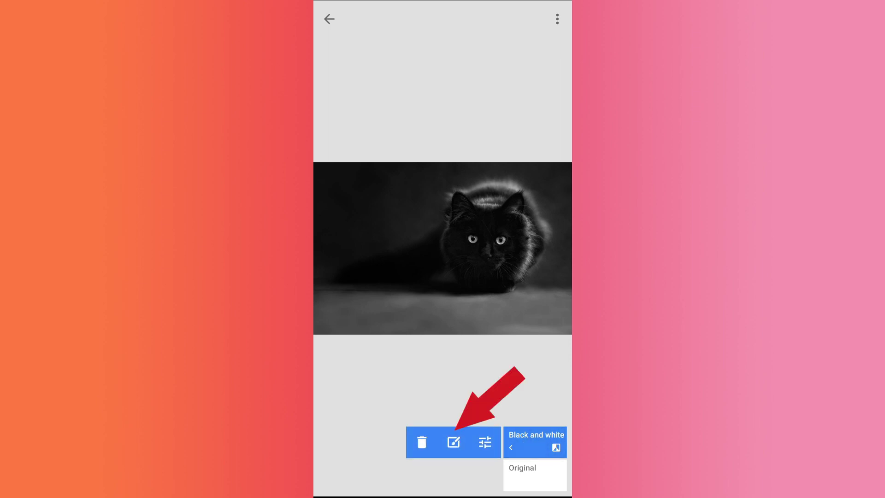
left_click(454, 441)
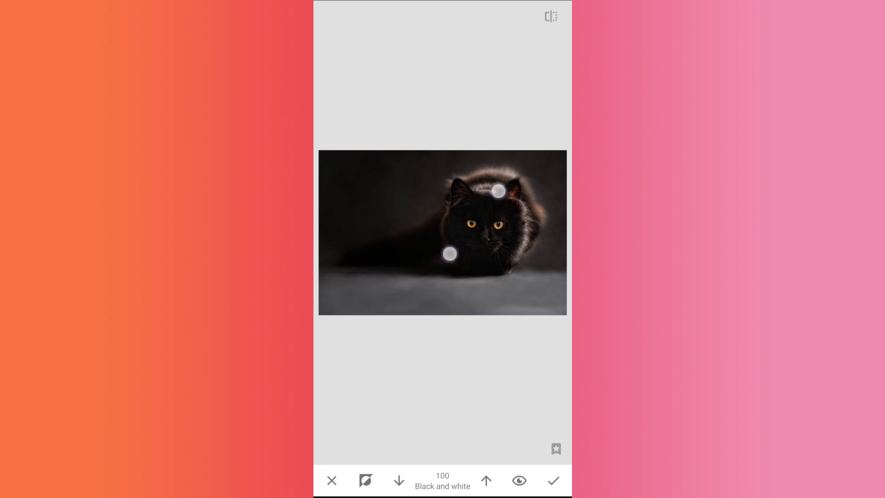
scroll(443, 233, "up", 3)
scroll(442, 232, "up", 3)
scroll(443, 233, "up", 3)
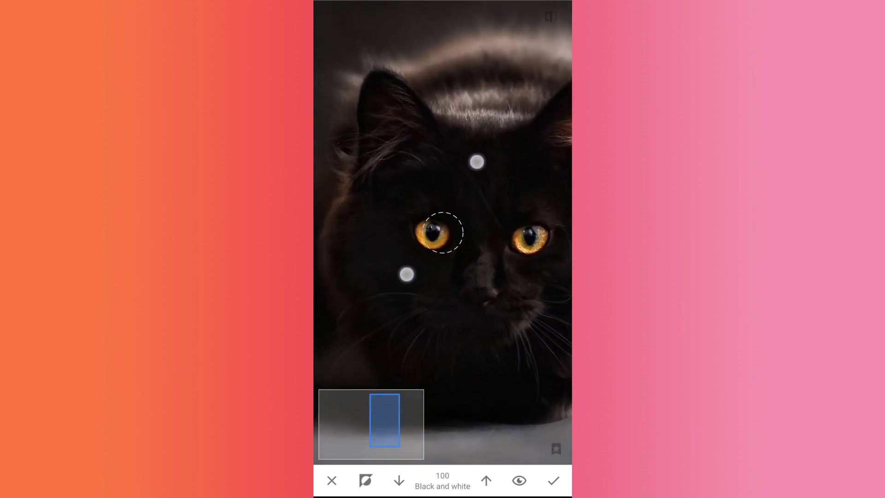
scroll(443, 232, "up", 3)
scroll(443, 233, "up", 3)
scroll(443, 233, "up", 2)
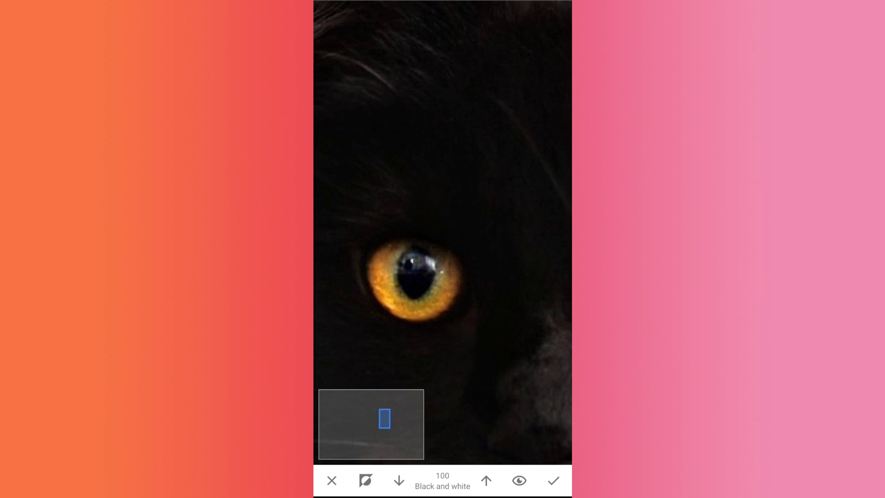
Brush the Black and white effect at 100 over both cat irises and apply.
mouse_move(398, 263)
left_mouse_down()
mouse_move(401, 293)
mouse_move(414, 285)
mouse_move(392, 306)
mouse_move(445, 283)
mouse_move(443, 297)
mouse_move(449, 275)
mouse_move(415, 272)
mouse_move(420, 279)
mouse_move(403, 264)
mouse_move(378, 268)
mouse_move(385, 301)
mouse_move(408, 298)
left_mouse_up()
scroll(442, 270, "down", 3)
scroll(503, 277, "up", 3)
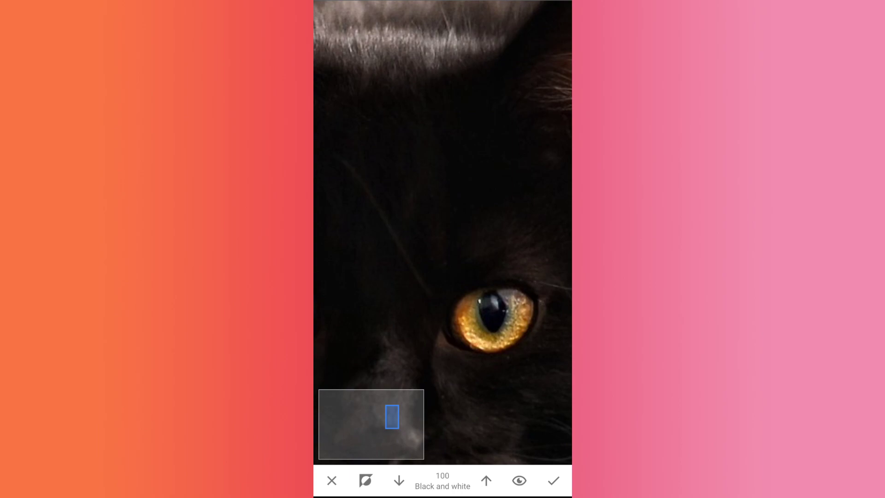
mouse_move(499, 330)
left_mouse_down()
mouse_move(471, 314)
mouse_move(485, 322)
mouse_move(486, 312)
mouse_move(487, 330)
mouse_move(486, 323)
mouse_move(516, 340)
mouse_move(510, 306)
mouse_move(523, 311)
mouse_move(480, 327)
mouse_move(484, 313)
left_mouse_up()
left_click_drag(393, 417, 389, 414)
scroll(442, 232, "down", 5)
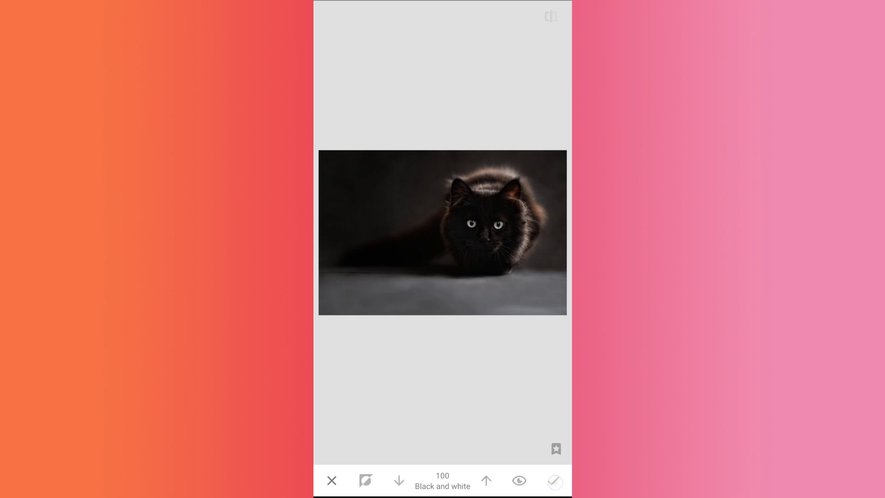
left_click(554, 480)
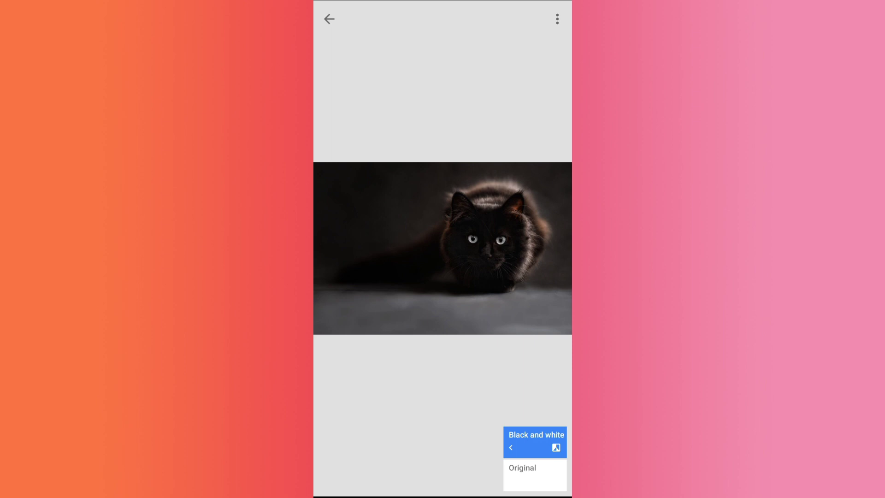
Return to the main editing screen and open the Curves tool.
left_click(330, 18)
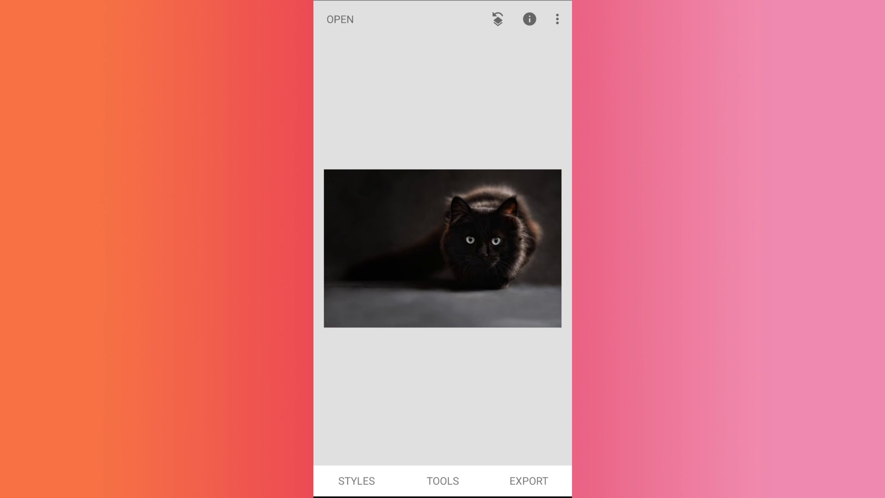
left_click(443, 481)
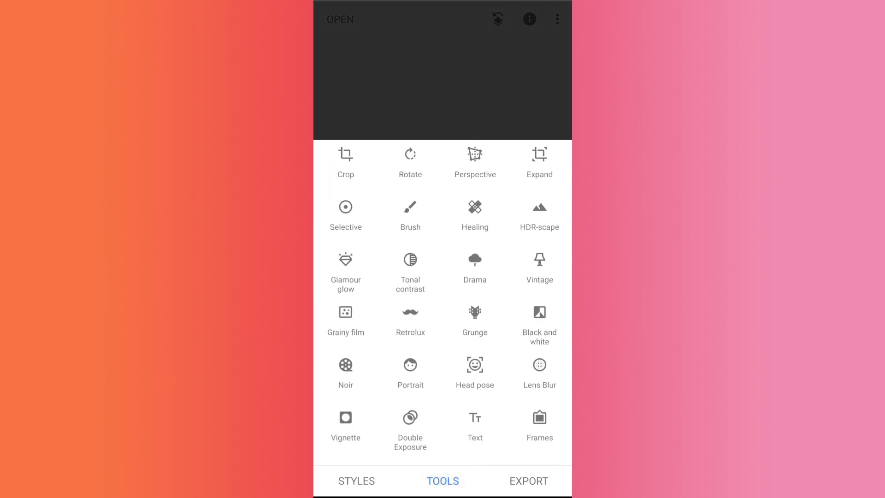
scroll(442, 304, "up", 2)
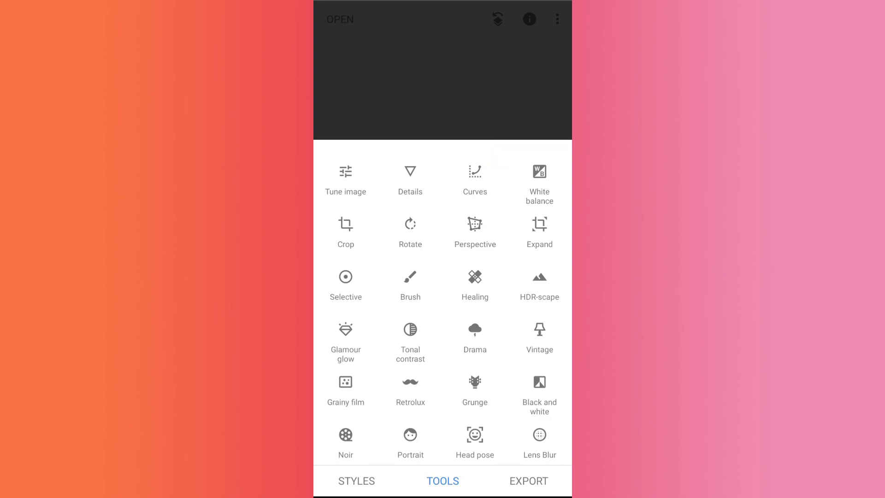
left_click(476, 180)
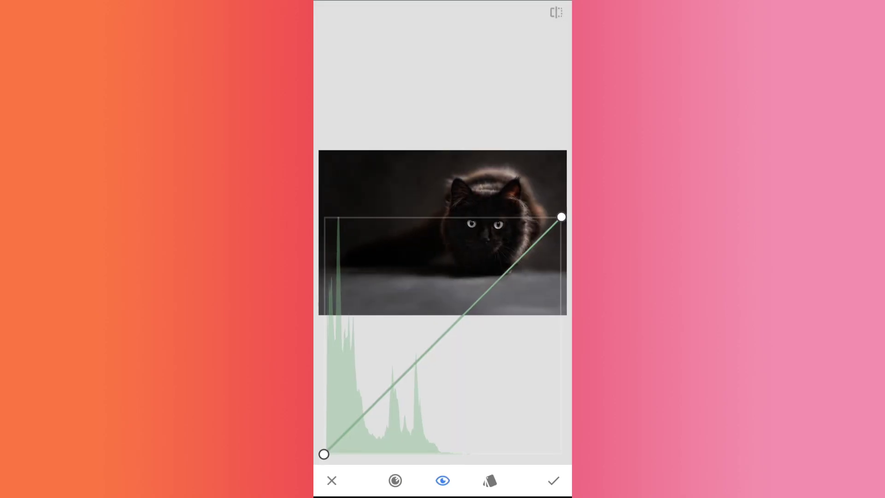
Raise the Blue channel curve to tint the photo blue.
left_click(395, 481)
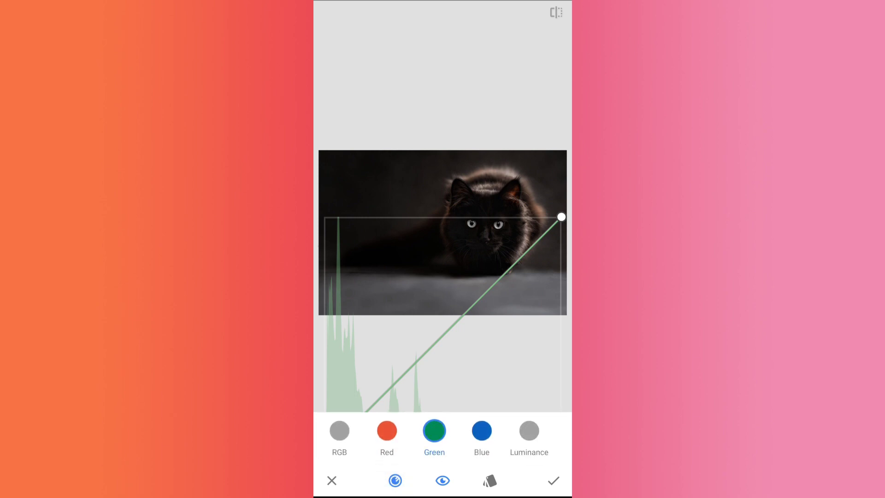
left_click(482, 431)
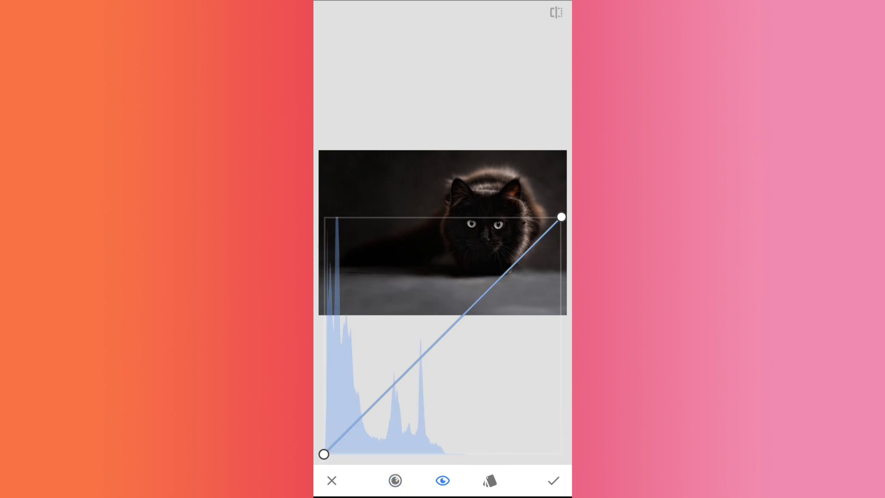
mouse_move(443, 335)
left_mouse_down()
mouse_move(405, 348)
mouse_move(371, 342)
left_mouse_up()
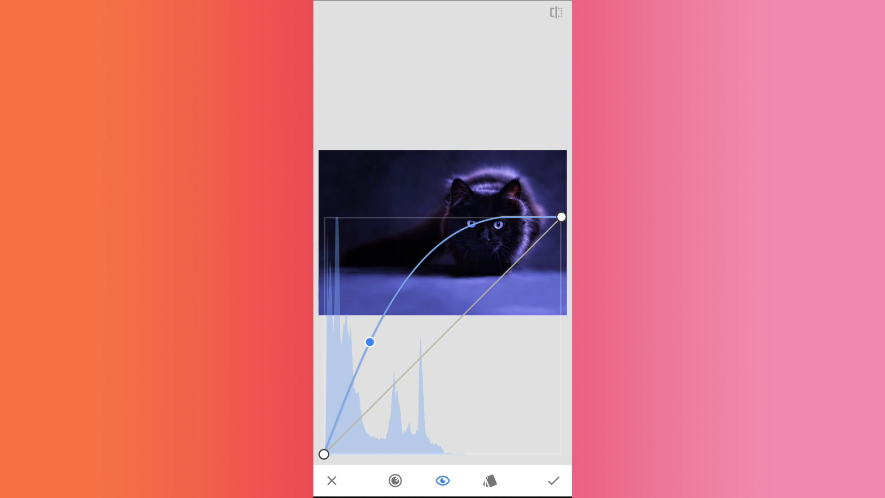
Raise the Green channel curve and apply the Curves adjustment.
left_click(395, 481)
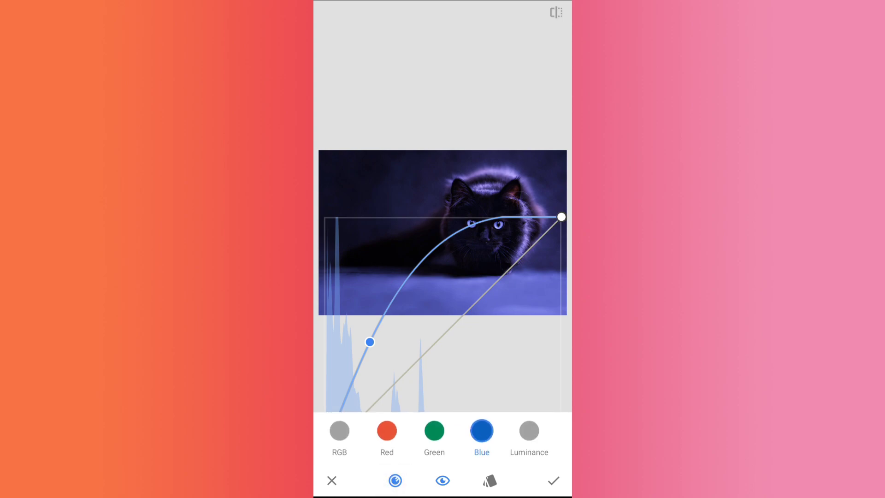
left_click(434, 429)
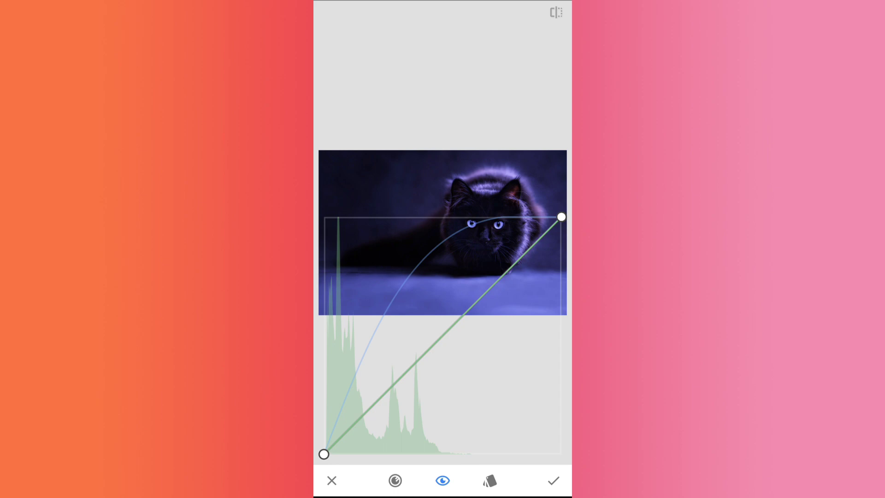
left_click_drag(433, 344, 407, 316)
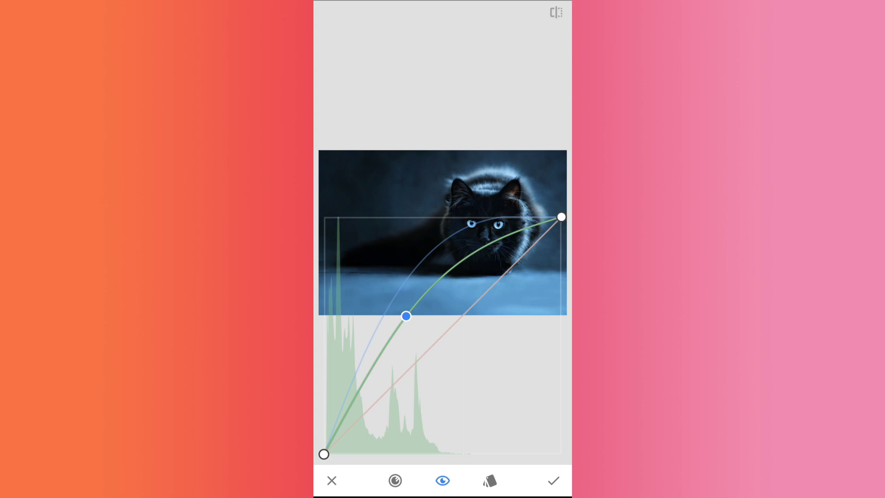
left_click(553, 481)
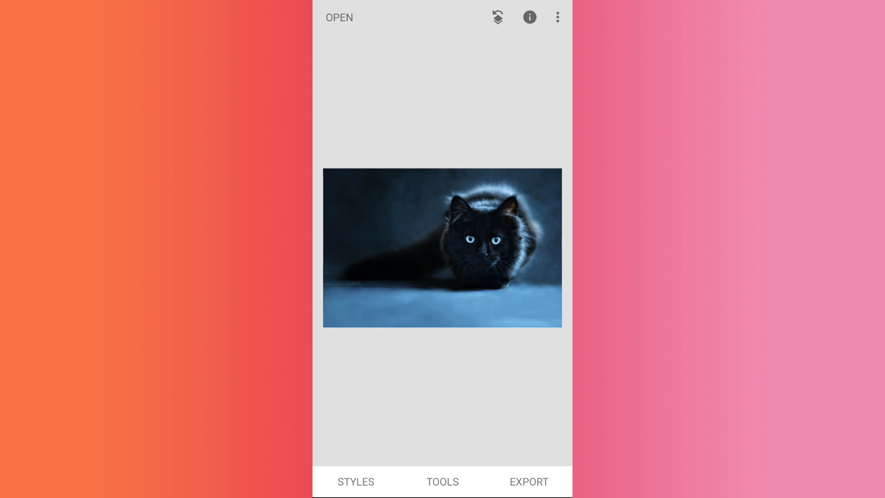
Open the Stacks brush for the Curves edit from View edits.
left_click(497, 17)
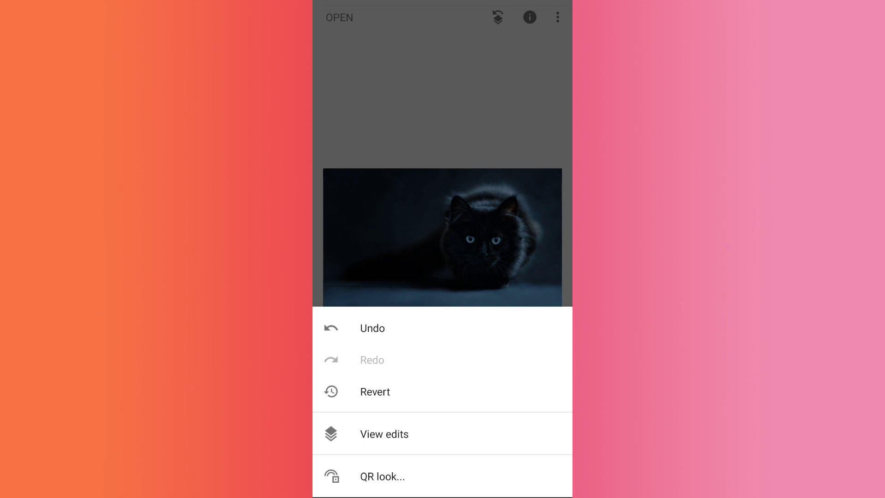
left_click(384, 433)
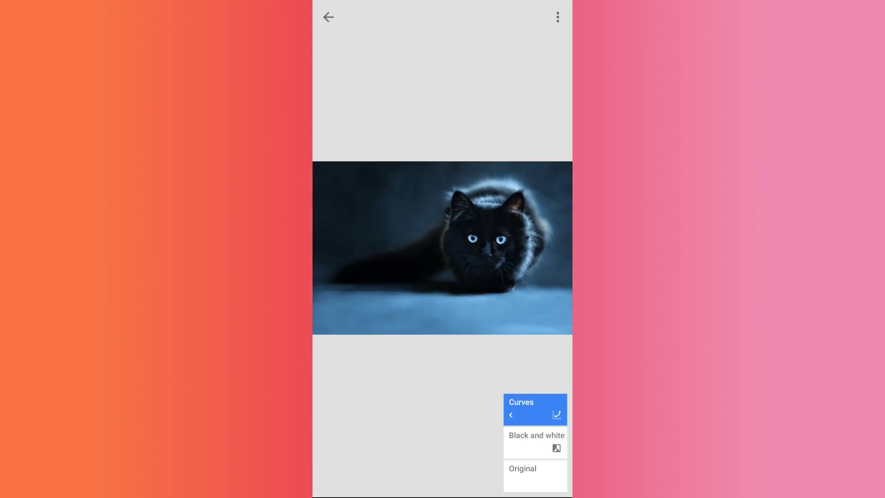
left_click(535, 409)
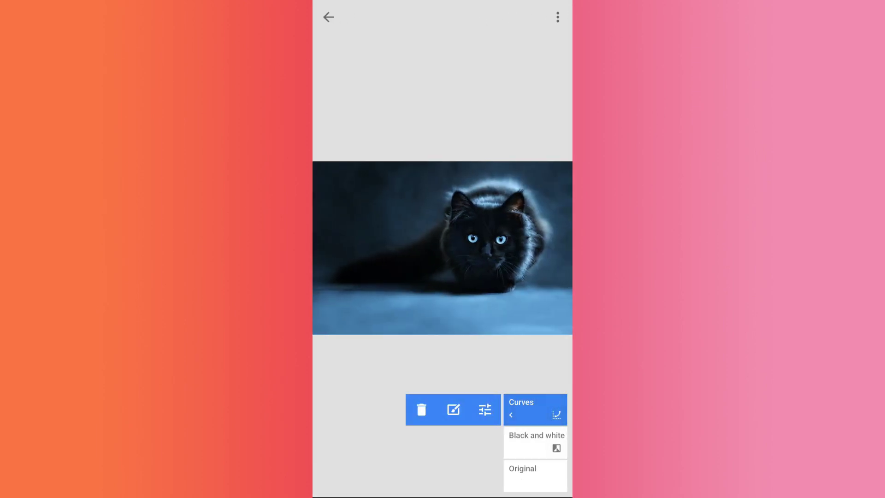
left_click(453, 410)
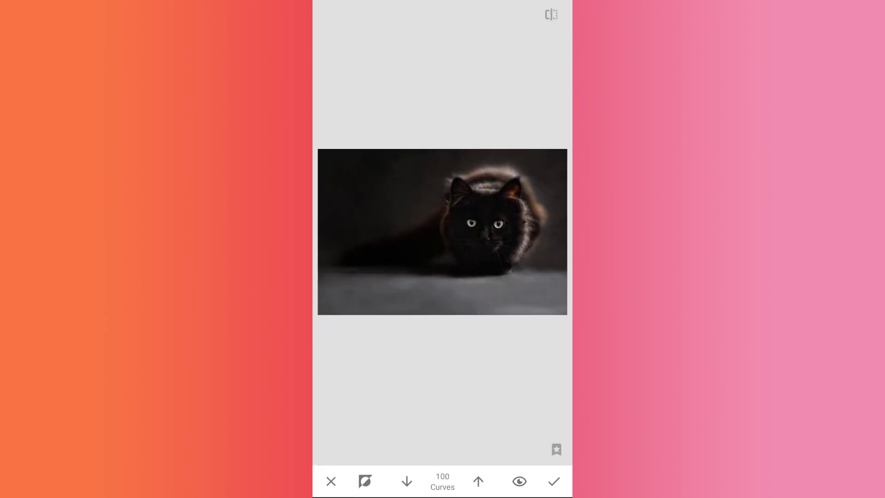
scroll(443, 233, "up", 3)
scroll(443, 233, "up", 2)
scroll(443, 232, "up", 2)
scroll(456, 253, "up", 2)
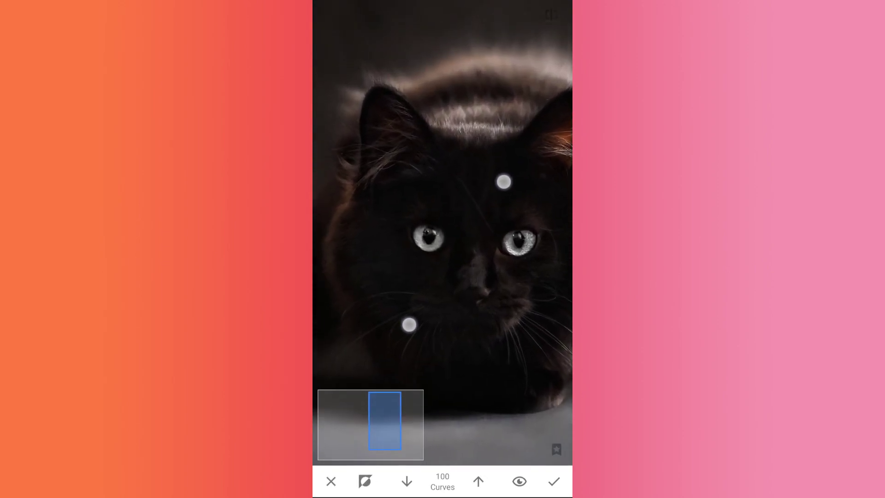
scroll(443, 231, "up", 2)
scroll(442, 231, "up", 2)
scroll(442, 232, "up", 2)
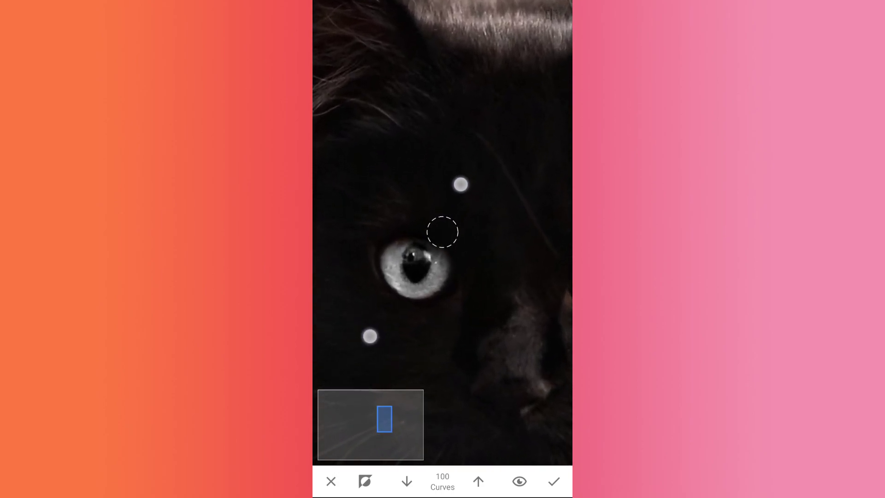
scroll(442, 231, "up", 1)
Brush the Curves effect at 100 over the left and right irises and apply.
mouse_move(394, 256)
left_mouse_down()
mouse_move(428, 284)
mouse_move(422, 281)
left_mouse_up()
scroll(443, 232, "up", 2)
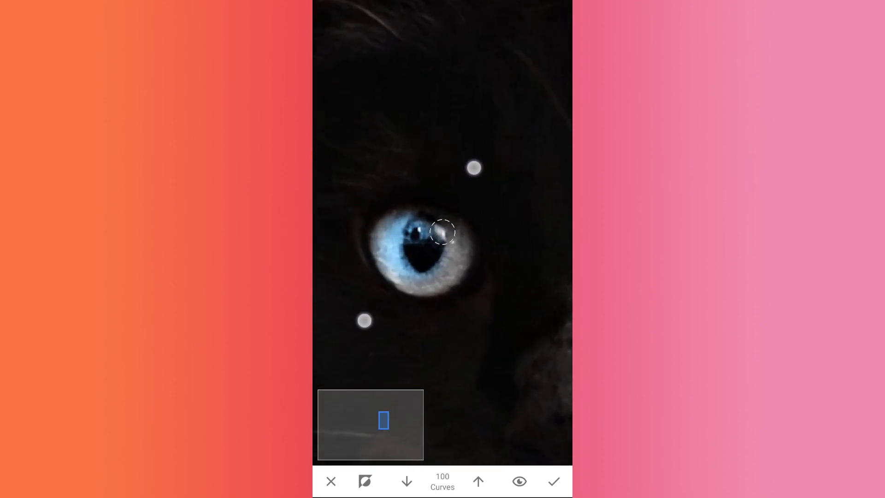
mouse_move(400, 221)
left_mouse_down()
mouse_move(404, 259)
mouse_move(442, 273)
mouse_move(467, 259)
mouse_move(392, 231)
left_mouse_up()
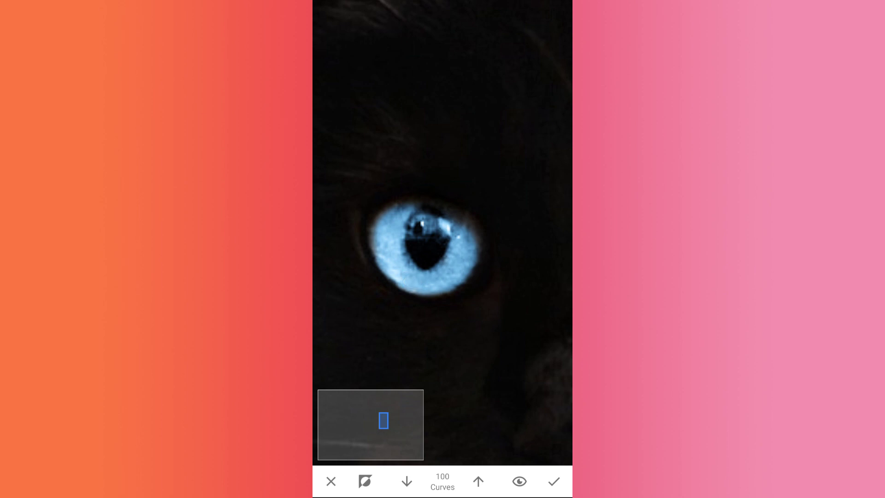
scroll(469, 256, "down", 5)
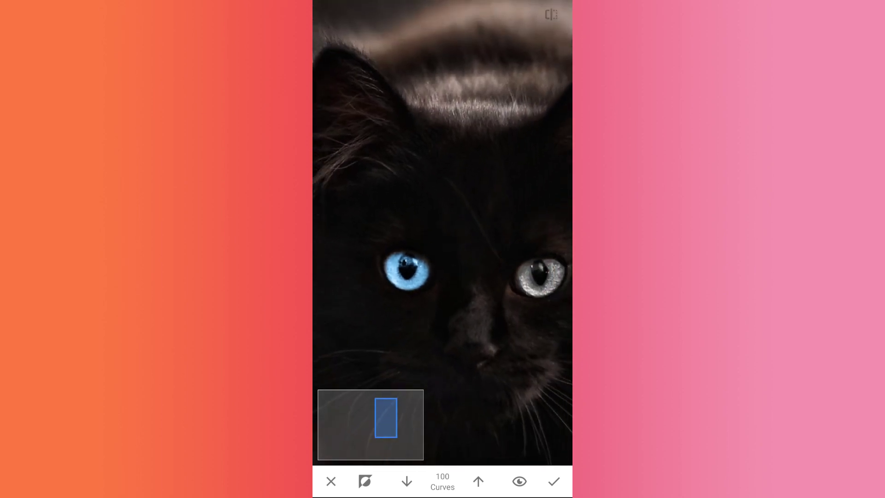
scroll(469, 278, "up", 5)
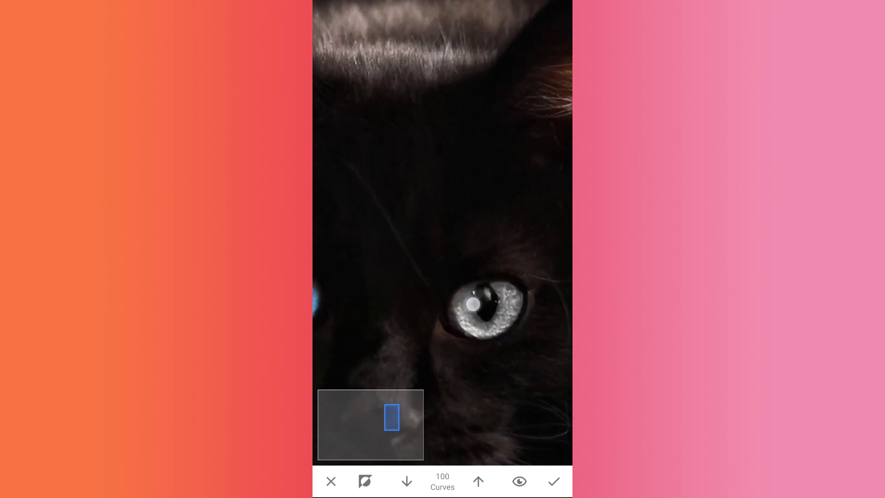
mouse_move(473, 304)
left_mouse_down()
mouse_move(485, 297)
mouse_move(493, 328)
mouse_move(510, 310)
left_mouse_up()
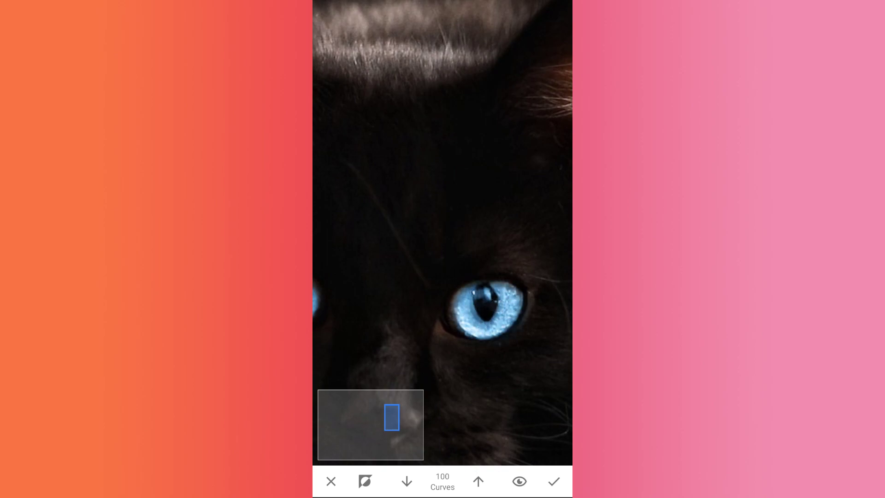
left_click_drag(510, 309, 474, 306)
left_click_drag(567, 193, 443, 232)
scroll(443, 232, "down", 5)
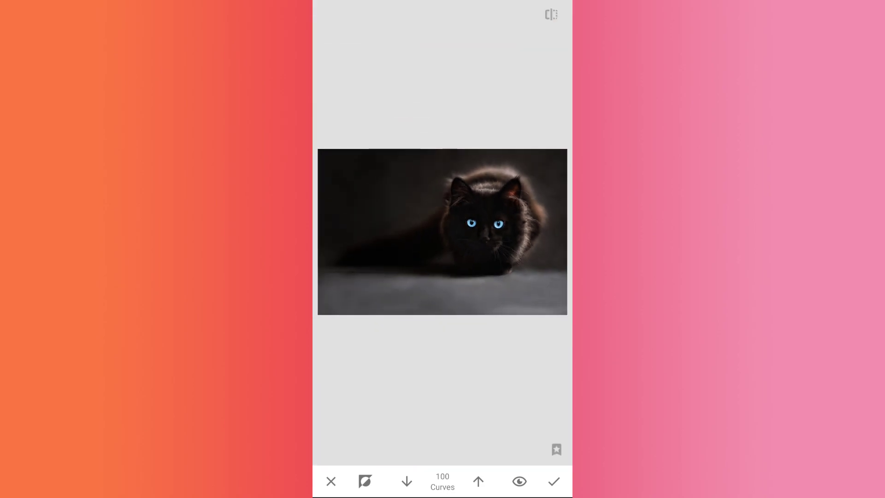
left_click(554, 482)
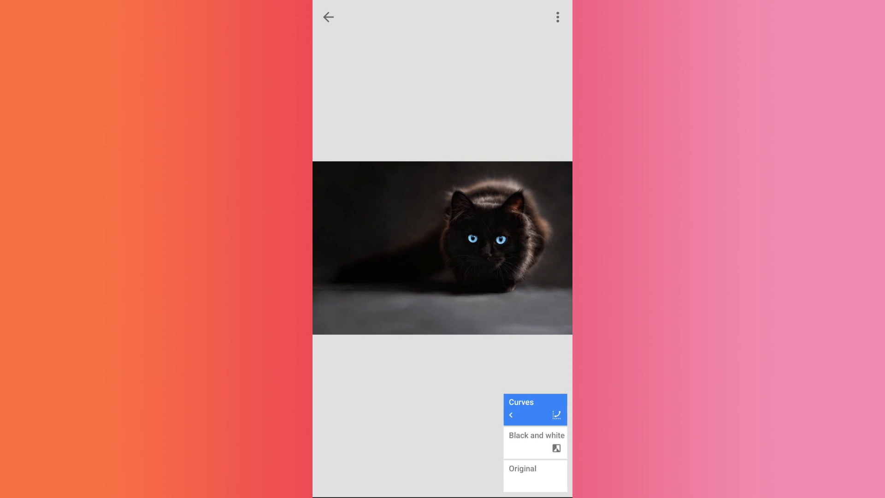
Leave View edits and hold the image to compare with the original.
left_click(328, 17)
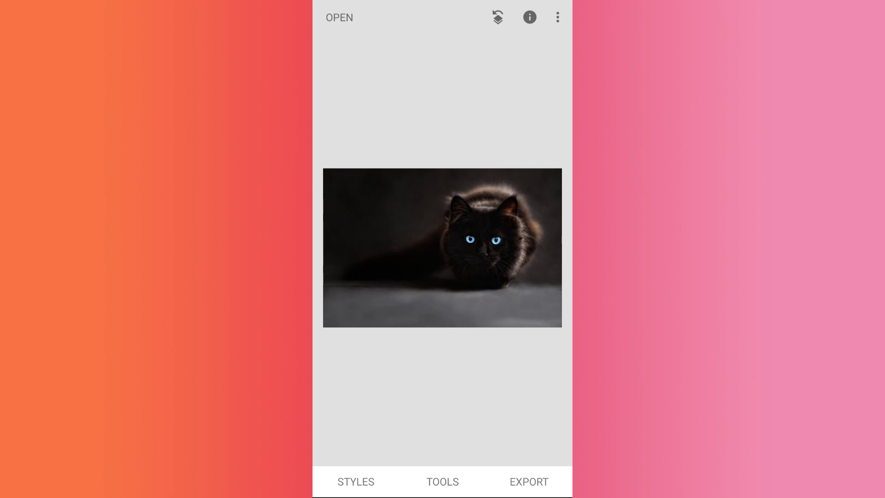
left_click(522, 304)
left_click(529, 482)
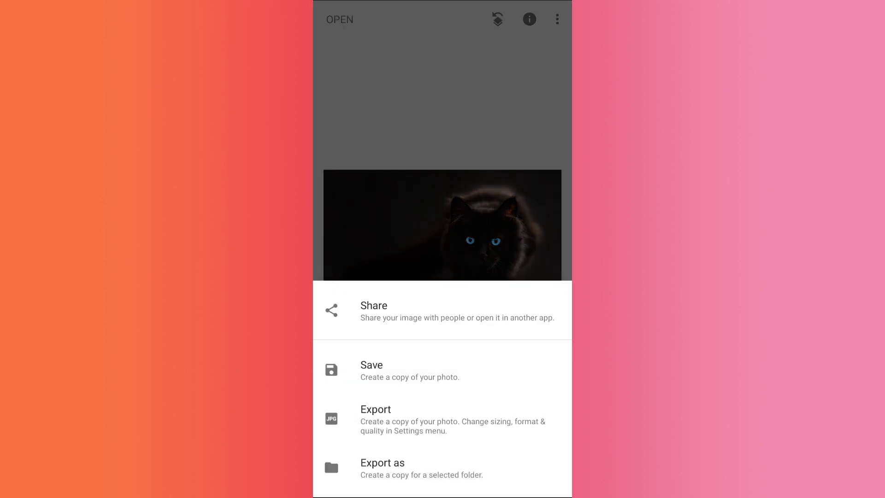
key("Escape")
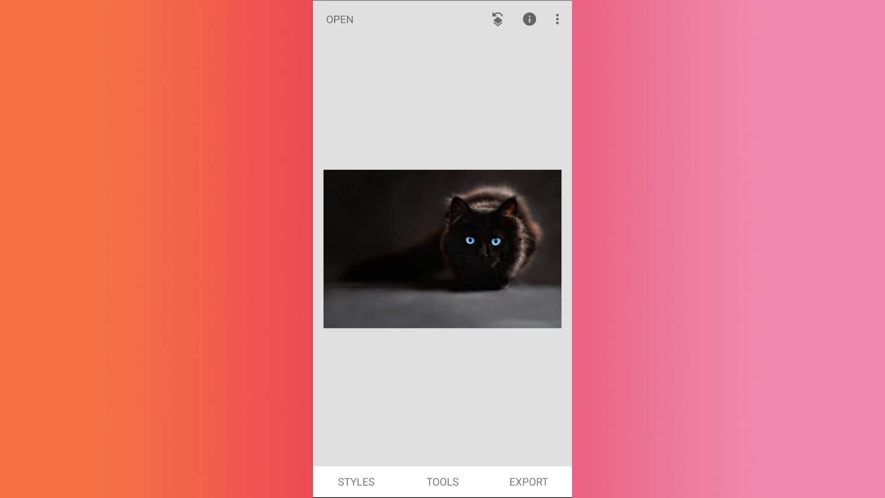